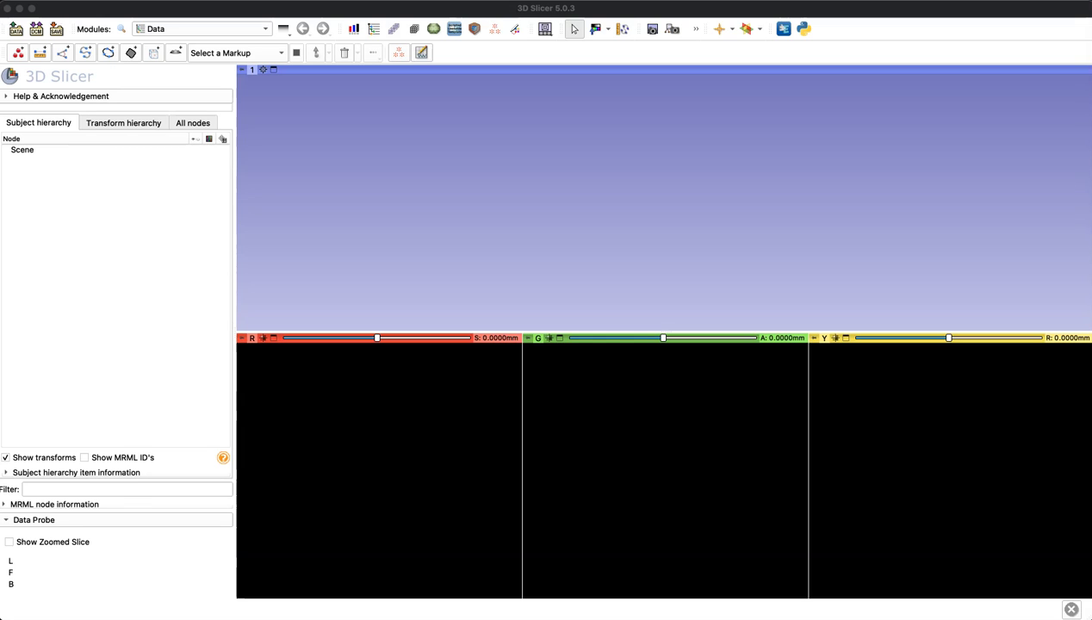
Step: Load Cave Bear Femur.ply as a model, enlarge the 3D view and rotate the femur upright
{"action": "left_click_drag", "start_coordinate": [447, 462], "coordinate": [524, 224]}
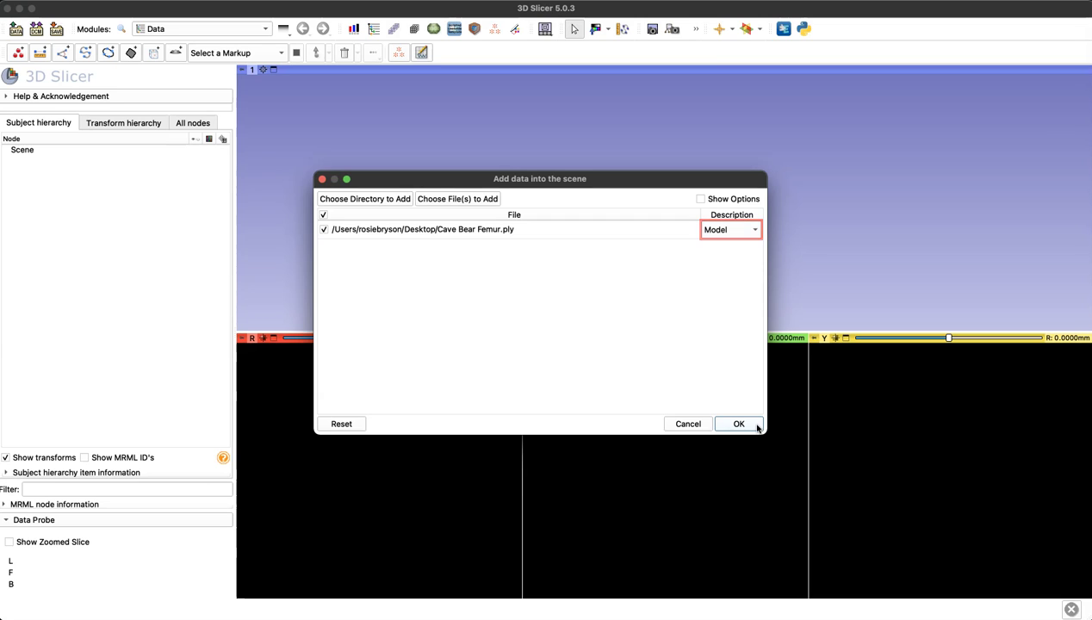
{"action": "left_click", "coordinate": [739, 424]}
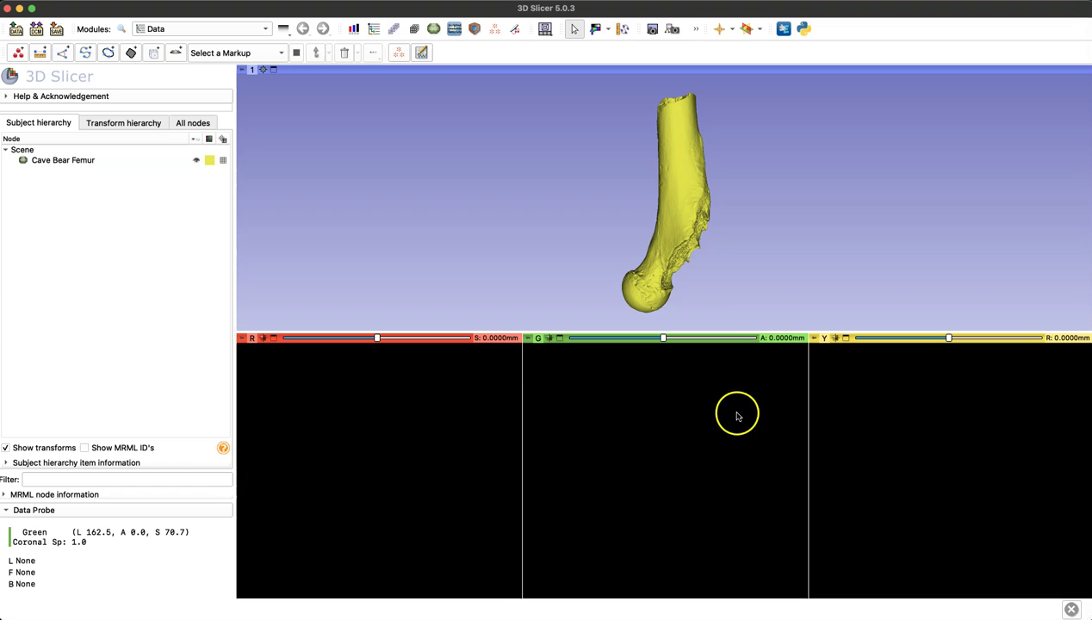
{"action": "left_click_drag", "start_coordinate": [669, 332], "coordinate": [672, 480]}
{"action": "left_click_drag", "start_coordinate": [609, 376], "coordinate": [261, 217]}
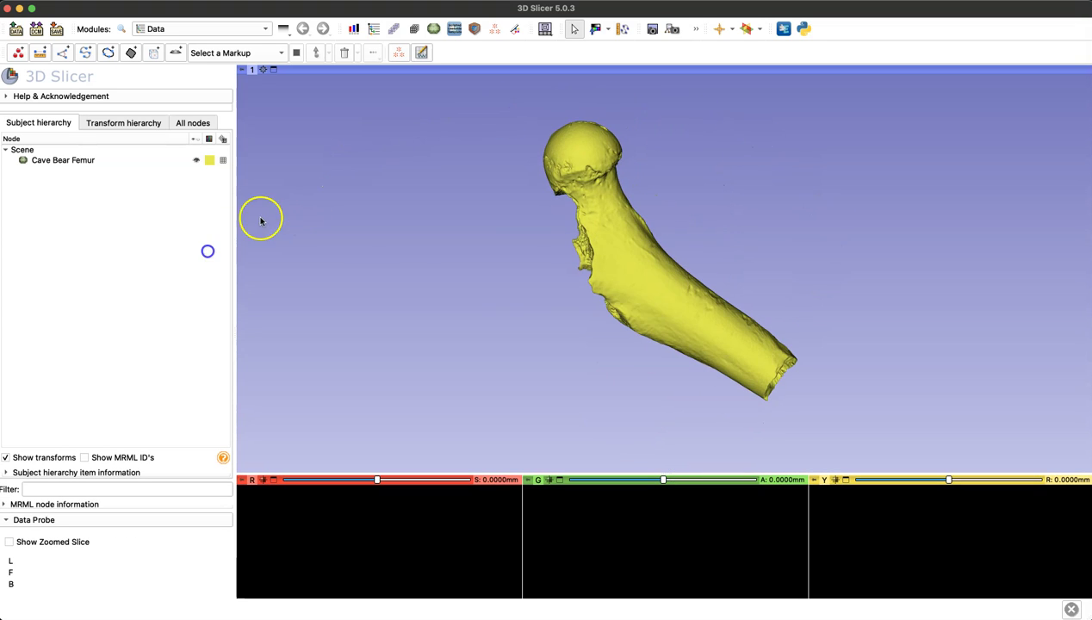
{"action": "left_click_drag", "start_coordinate": [696, 292], "coordinate": [599, 353]}
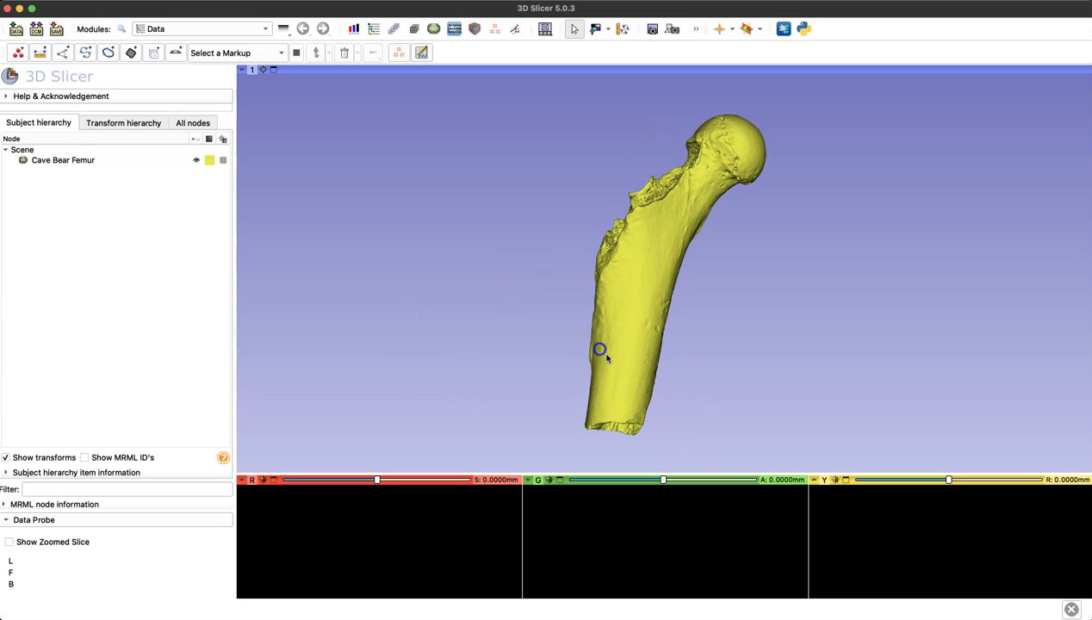
Step: Recolour the Cave Bear Femur model from yellow to a pale bone-like beige (#e6dda9)
{"action": "double_click", "coordinate": [207, 163]}
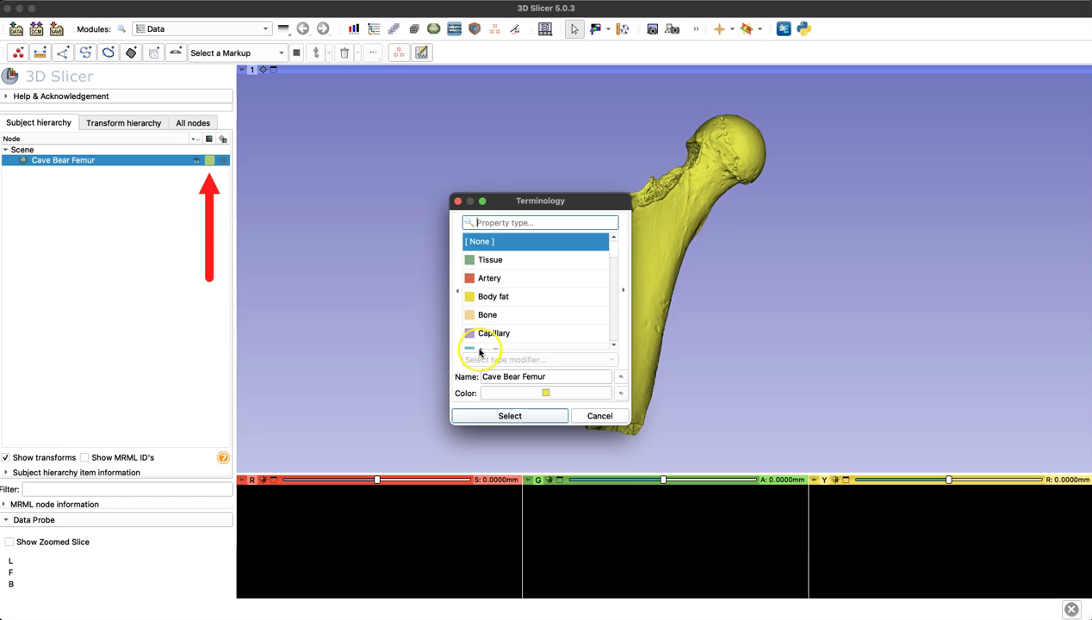
{"action": "left_click", "coordinate": [543, 392]}
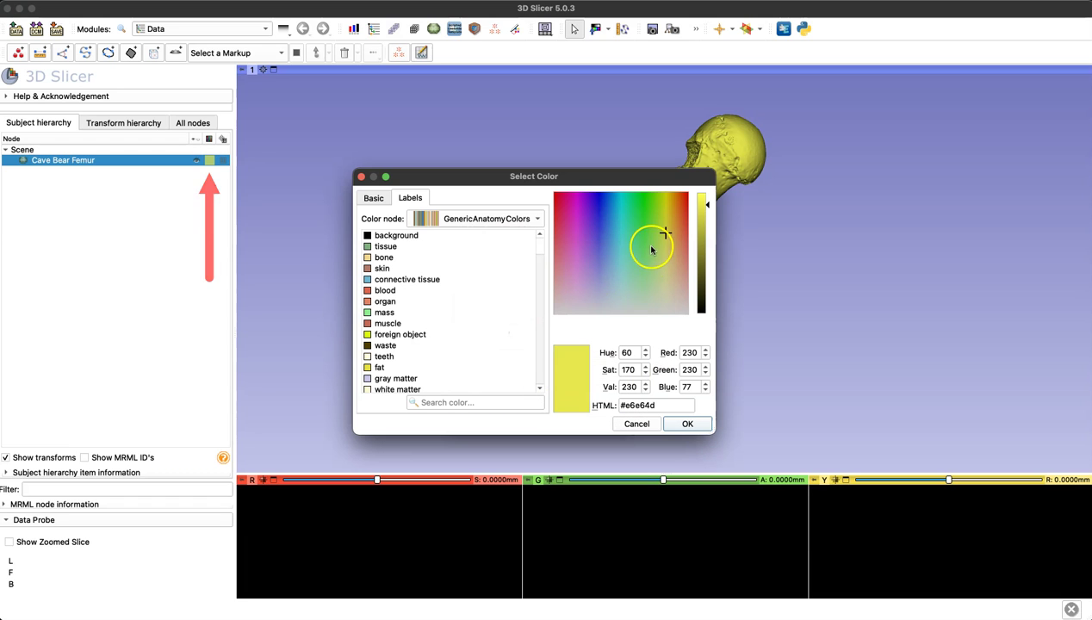
{"action": "left_click_drag", "start_coordinate": [663, 246], "coordinate": [667, 282]}
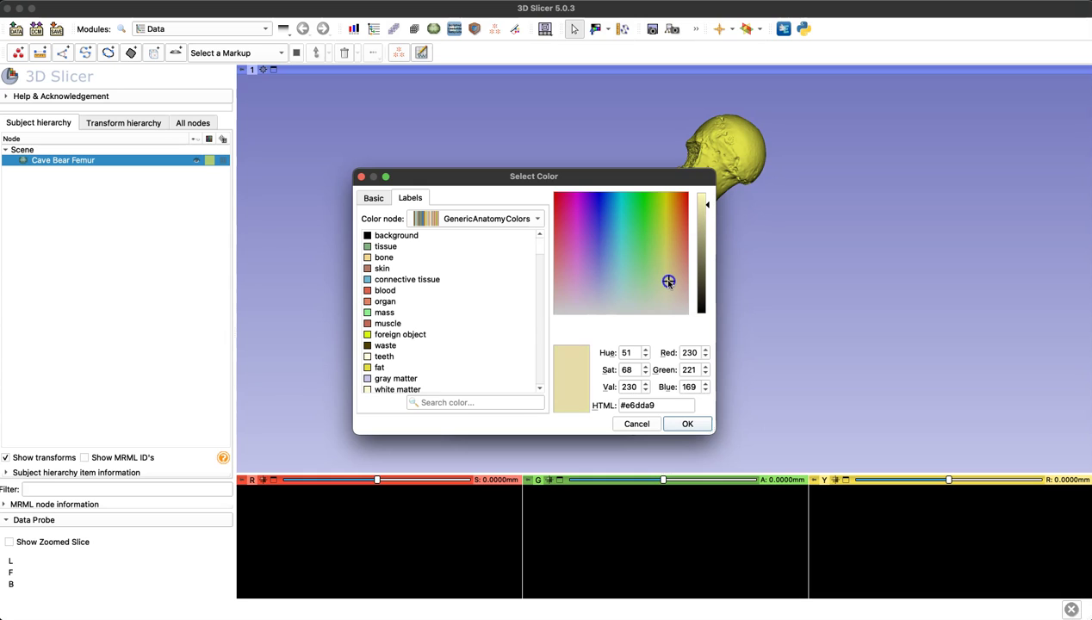
{"action": "left_click", "coordinate": [685, 422]}
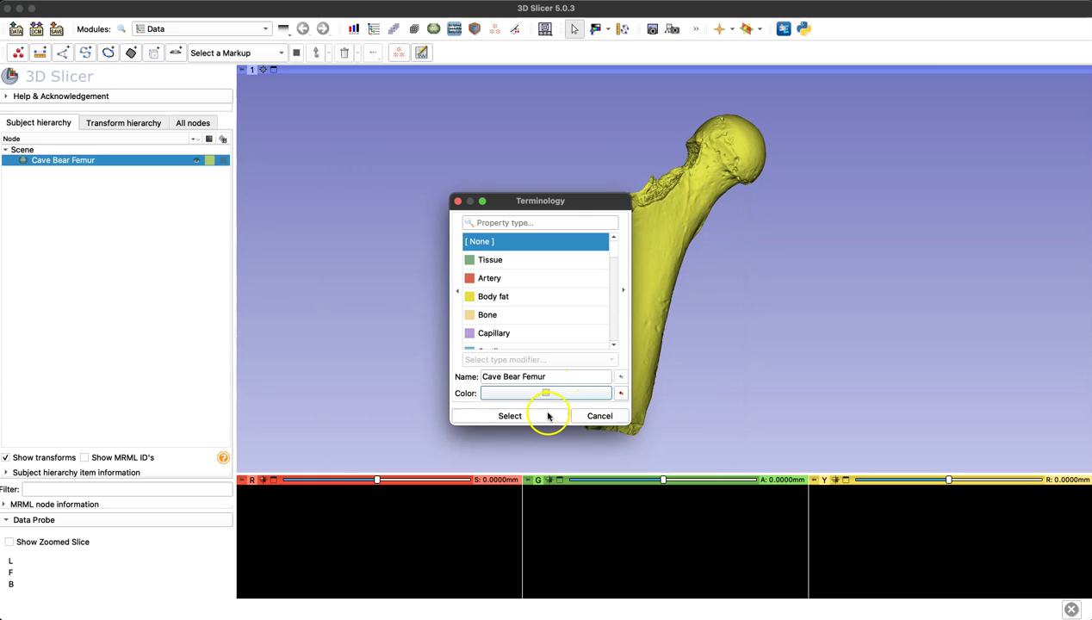
{"action": "left_click", "coordinate": [548, 416]}
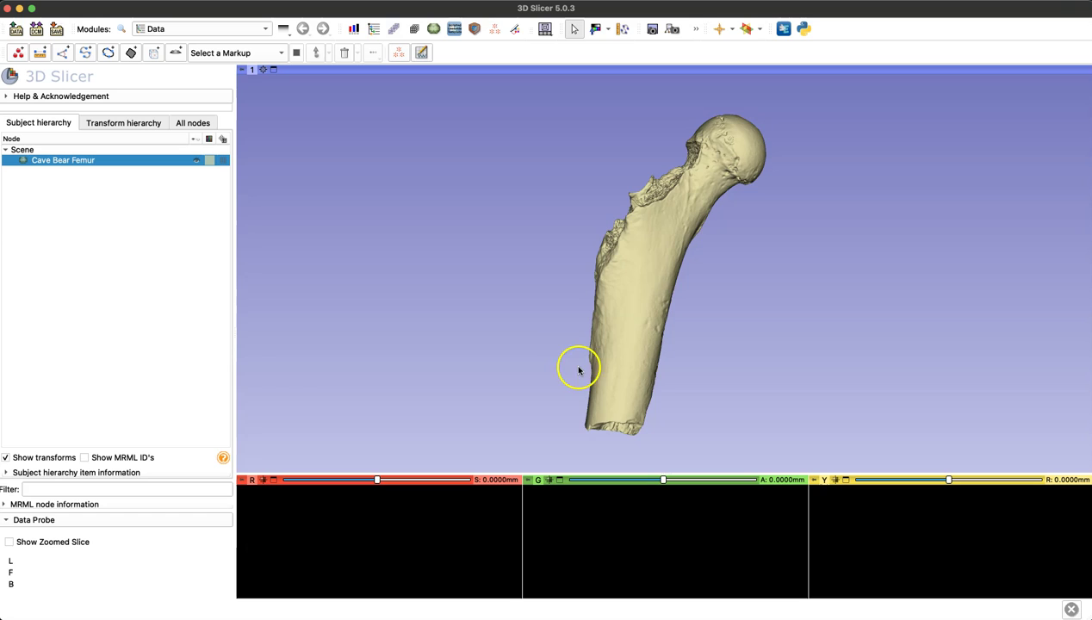
{"action": "left_click_drag", "start_coordinate": [578, 368], "coordinate": [587, 344]}
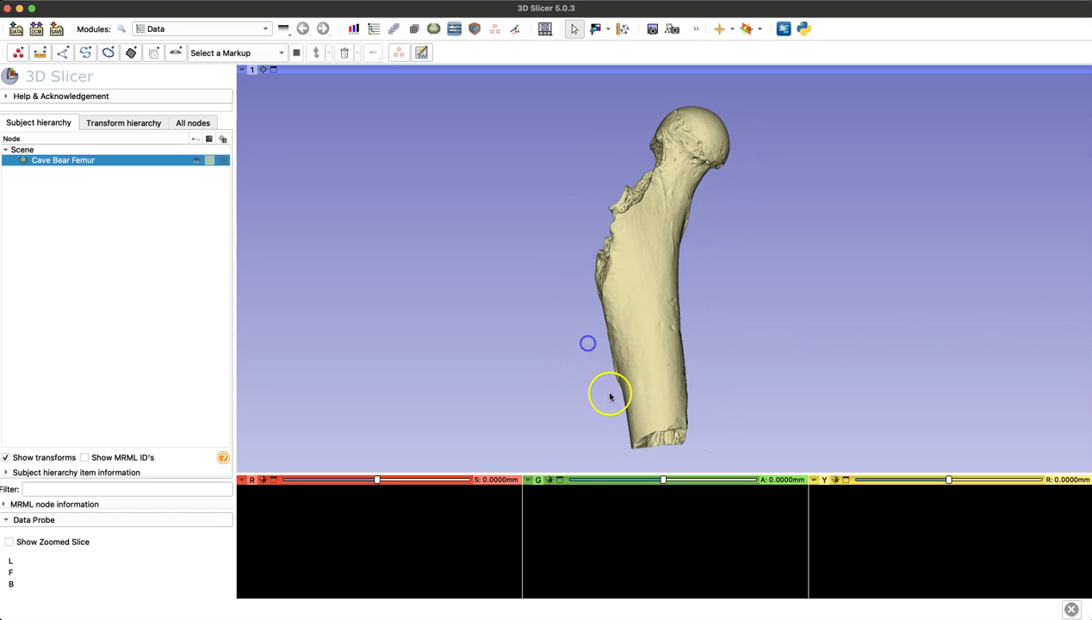
{"action": "left_click_drag", "start_coordinate": [598, 294], "coordinate": [984, 263]}
{"action": "left_click_drag", "start_coordinate": [482, 273], "coordinate": [958, 462]}
{"action": "left_click_drag", "start_coordinate": [855, 394], "coordinate": [824, 359]}
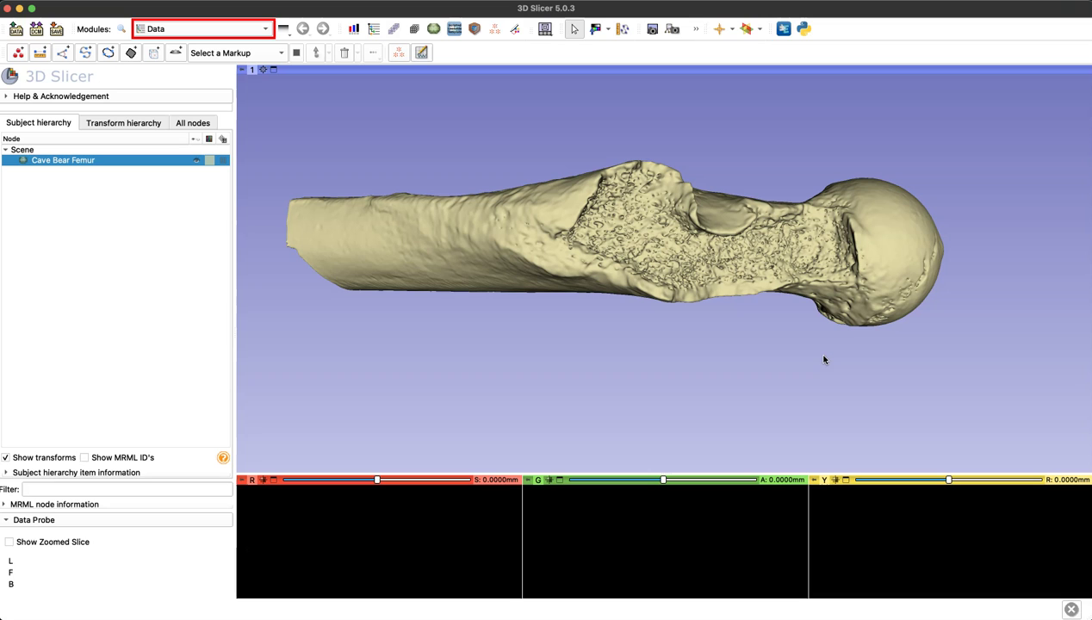
Step: Find Surface Toolbox by searching modules for 'surfa' and switch to it
{"action": "left_click", "coordinate": [265, 29]}
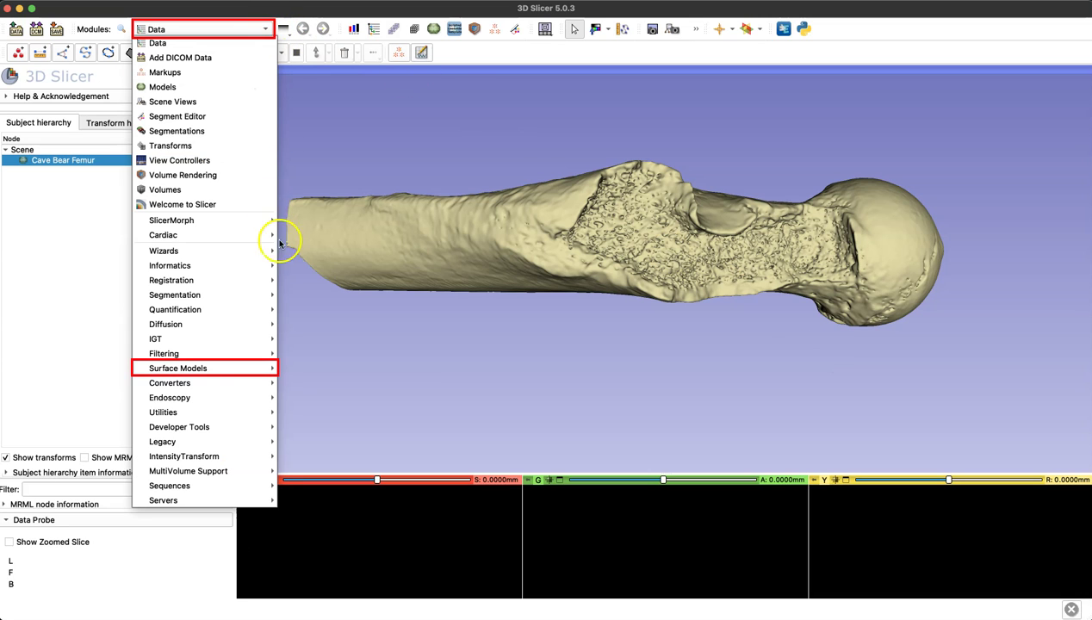
{"action": "mouse_move", "coordinate": [236, 375]}
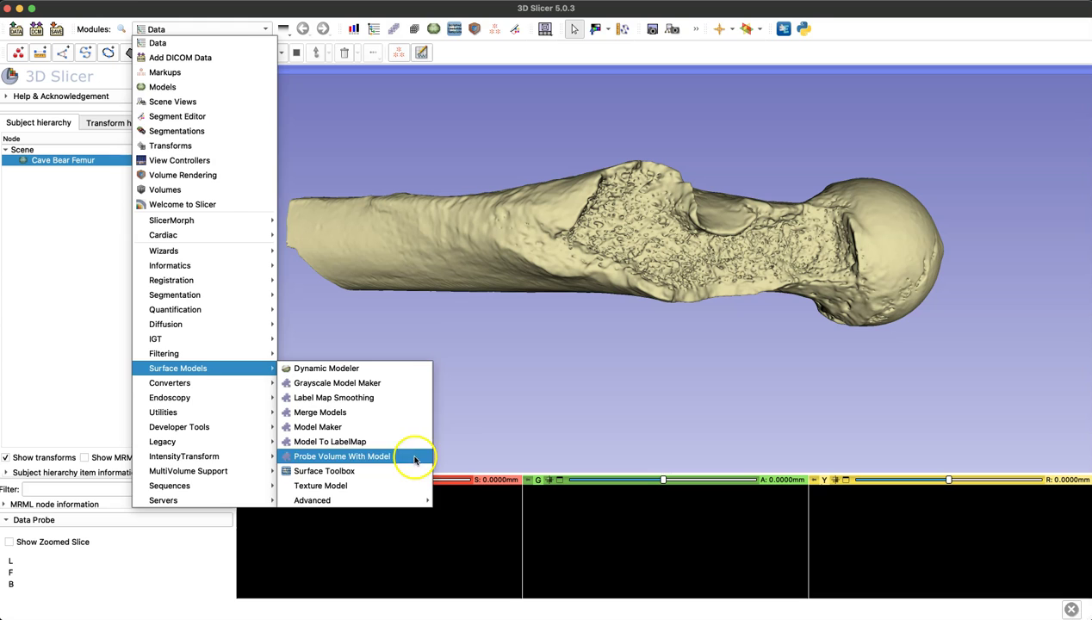
{"action": "left_click", "coordinate": [477, 429]}
{"action": "left_click", "coordinate": [123, 31]}
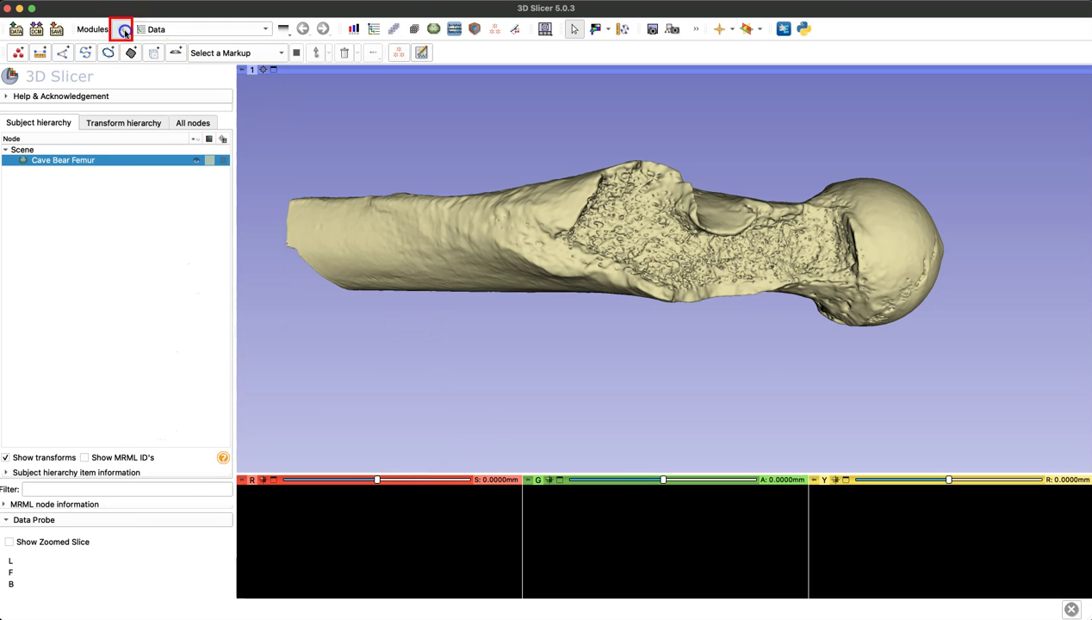
{"action": "type", "text": "surface"}
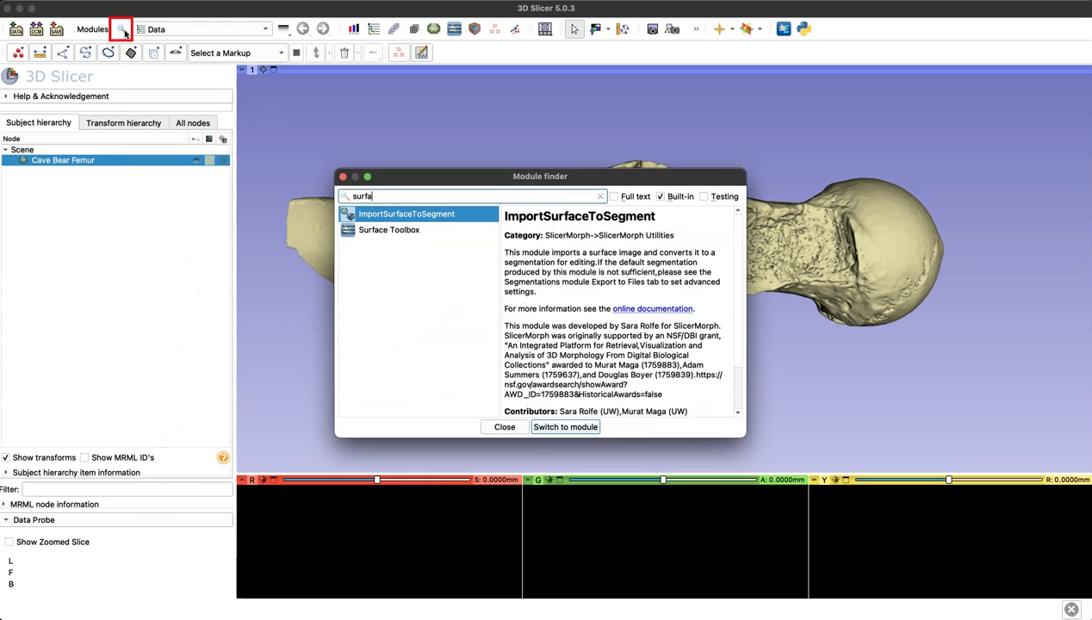
{"action": "left_click", "coordinate": [449, 234]}
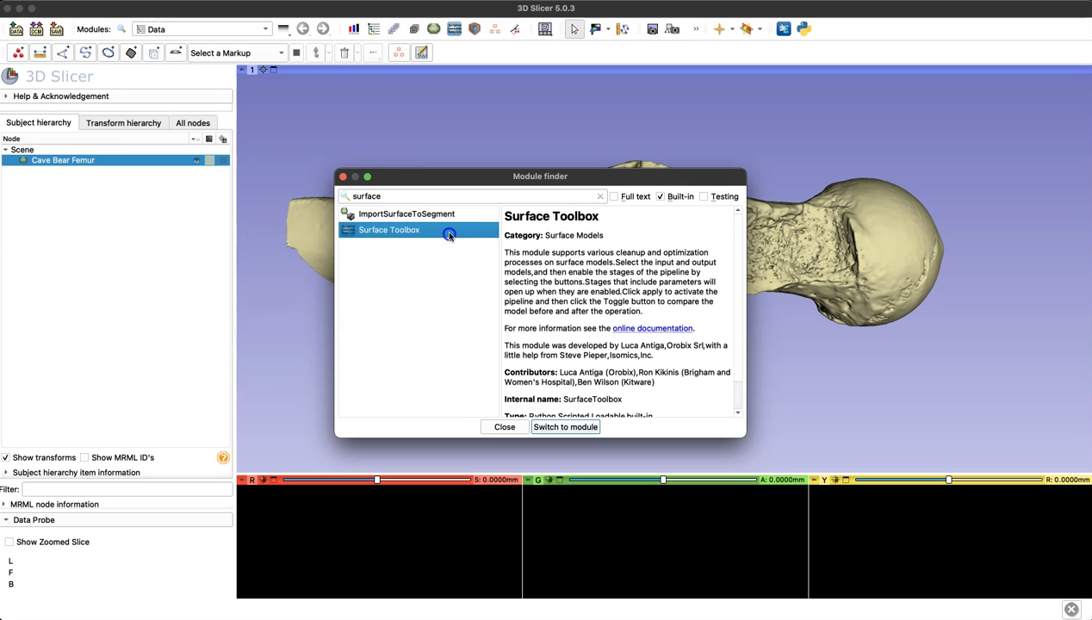
{"action": "left_click", "coordinate": [565, 426]}
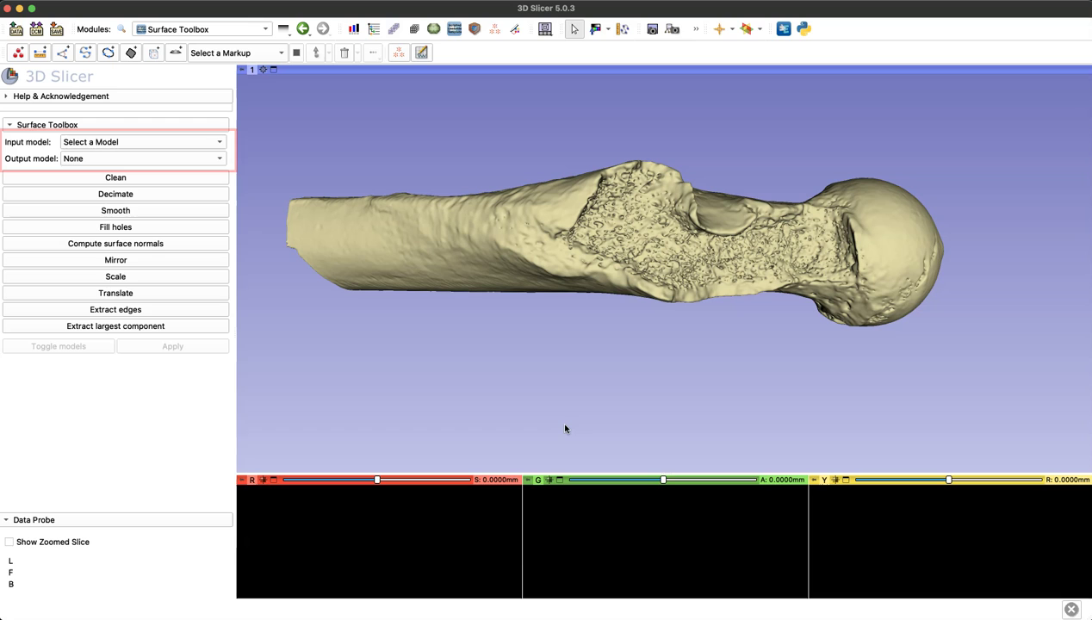
Step: Decimate Cave Bear Femur at 0.80 reduction into a new output model, Decimated Cave Bear Femur
{"action": "left_click", "coordinate": [545, 421]}
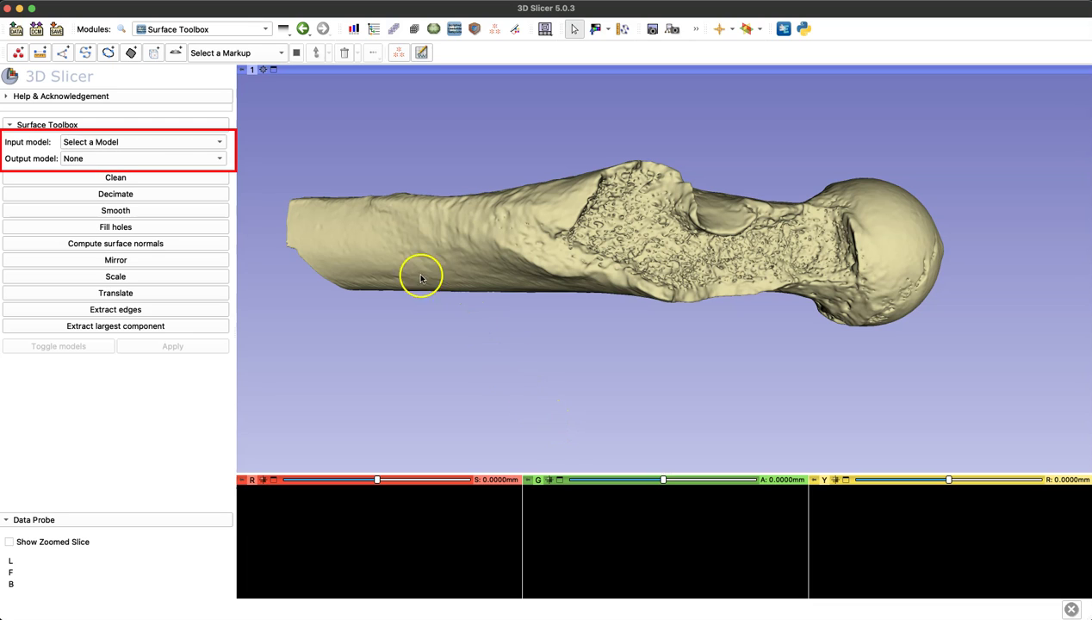
{"action": "left_click", "coordinate": [204, 143]}
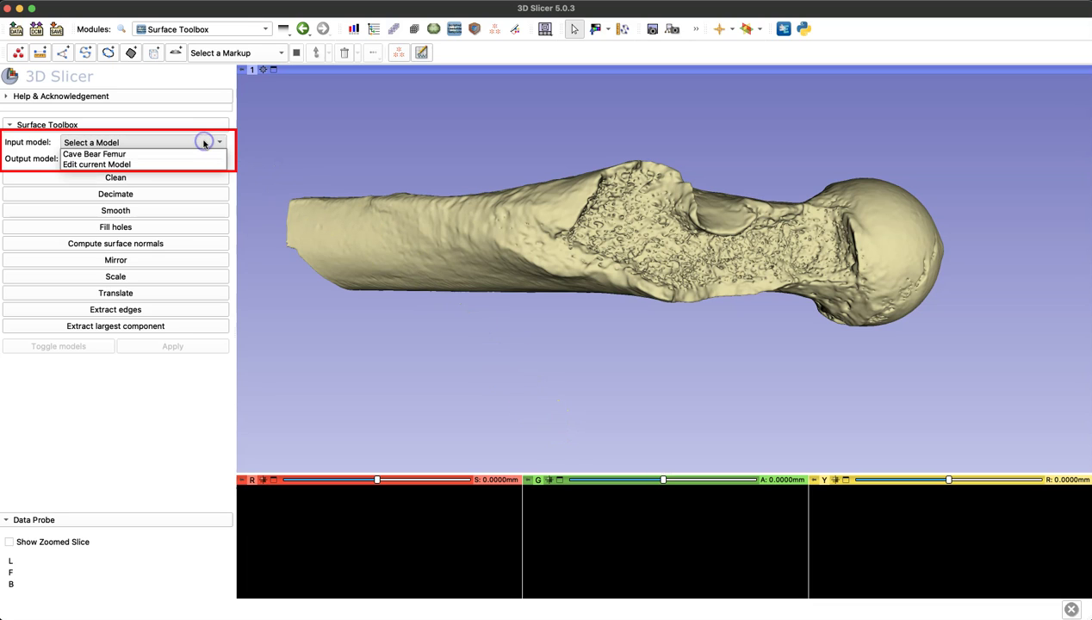
{"action": "left_click", "coordinate": [204, 153]}
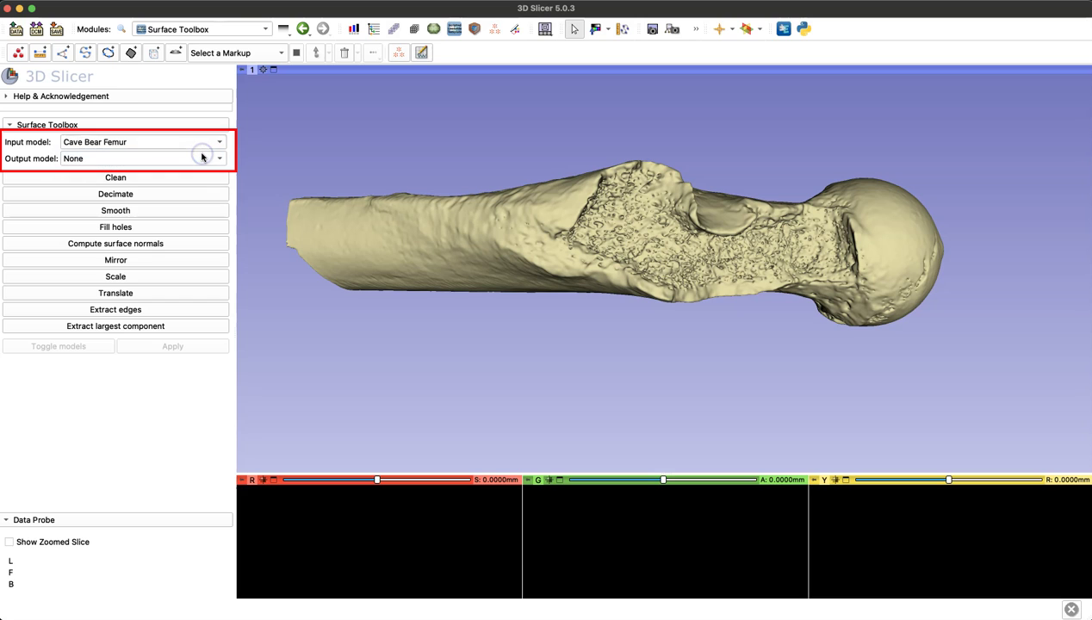
{"action": "left_click", "coordinate": [201, 158]}
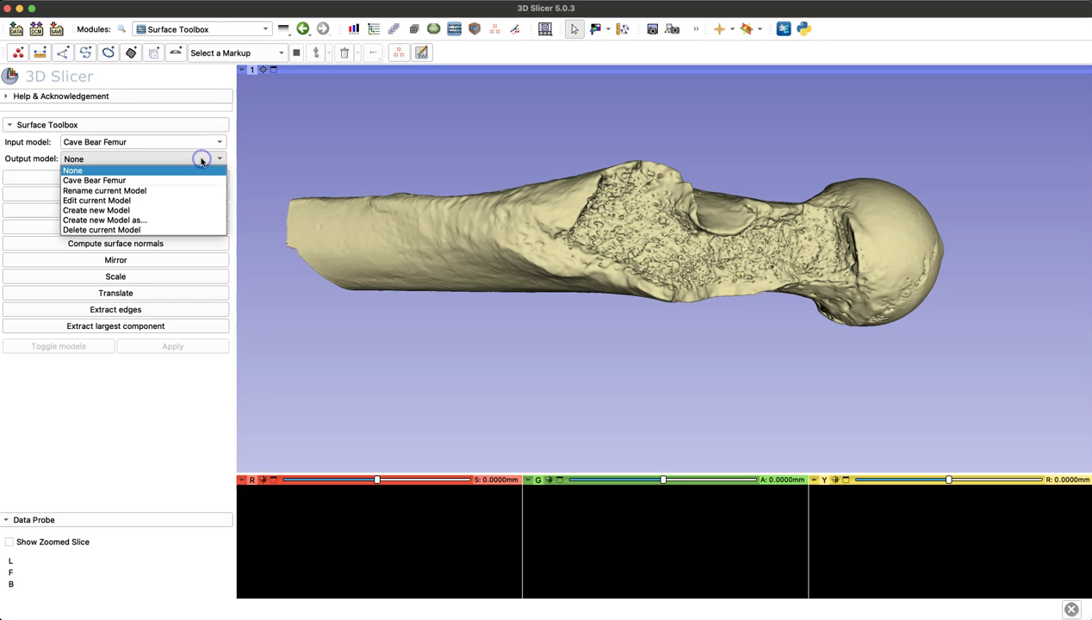
{"action": "left_click", "coordinate": [182, 220]}
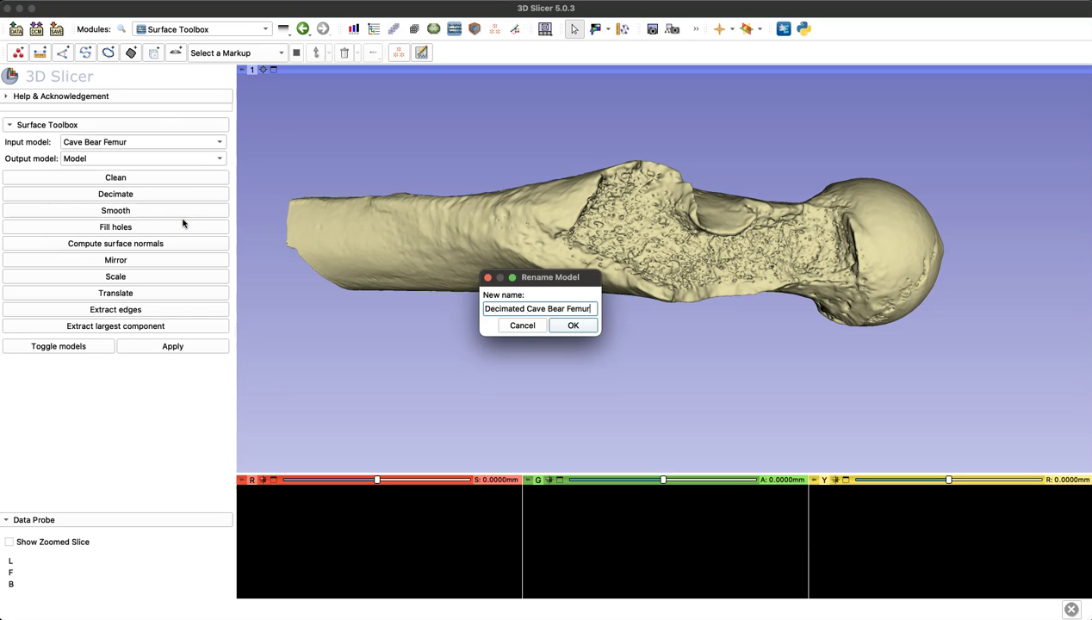
{"action": "left_click", "coordinate": [574, 327]}
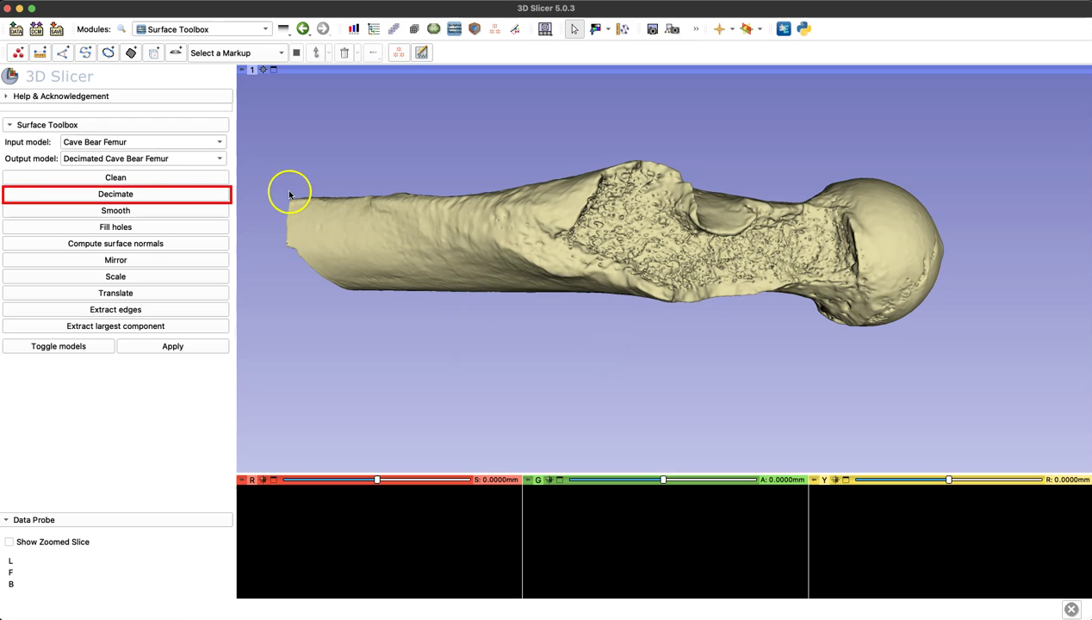
{"action": "left_click", "coordinate": [161, 196]}
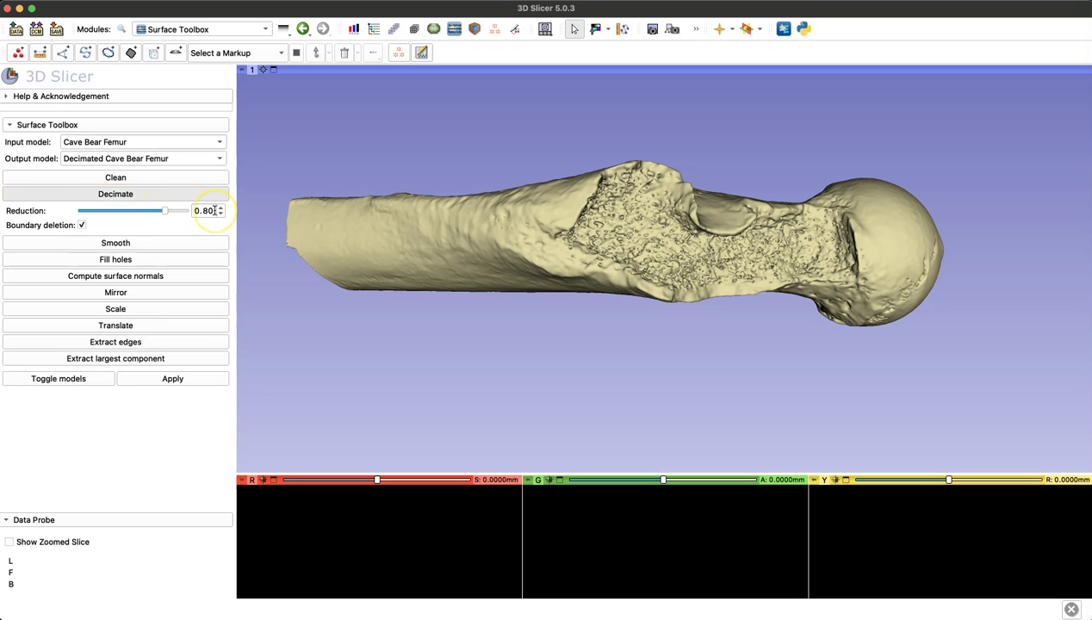
{"action": "mouse_move", "coordinate": [215, 210]}
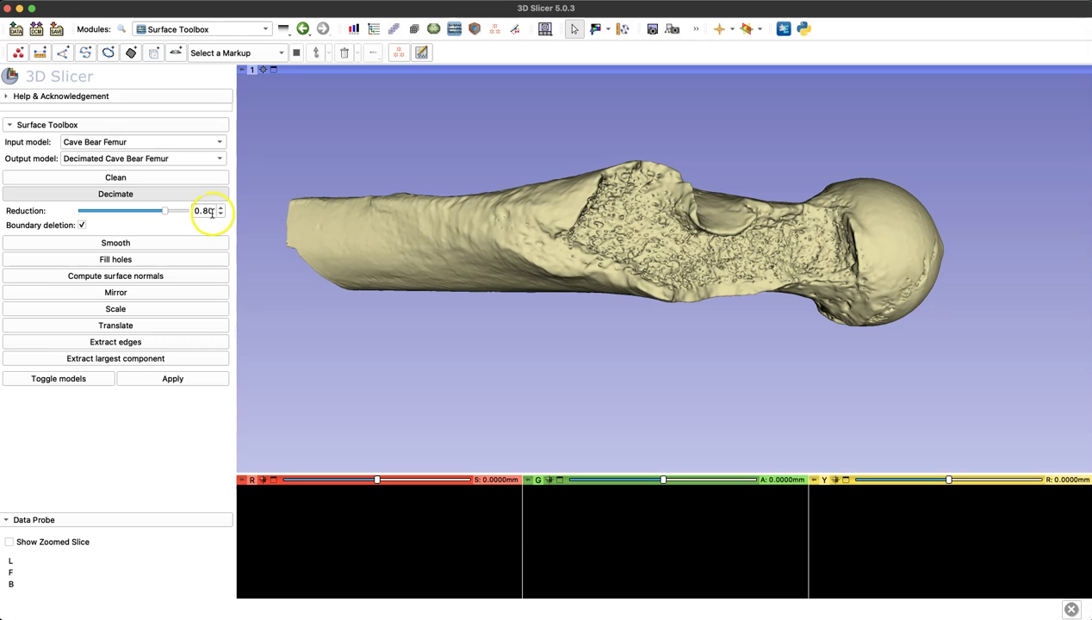
Step: Apply the decimation and compare input and output femurs, ending on the decimated output
{"action": "left_click", "coordinate": [198, 379]}
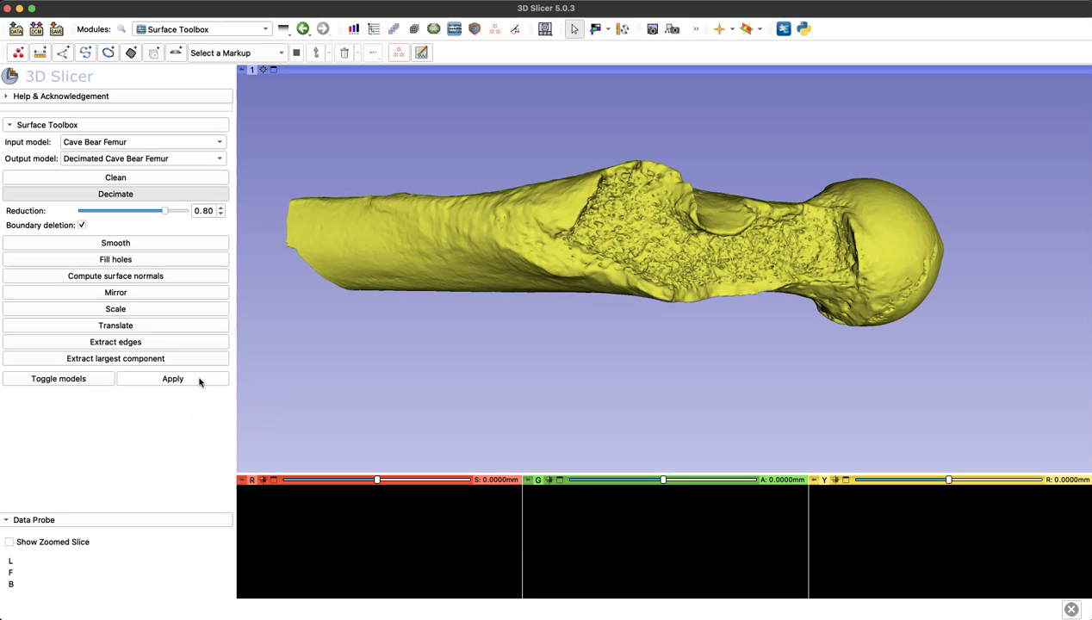
{"action": "left_click", "coordinate": [199, 381]}
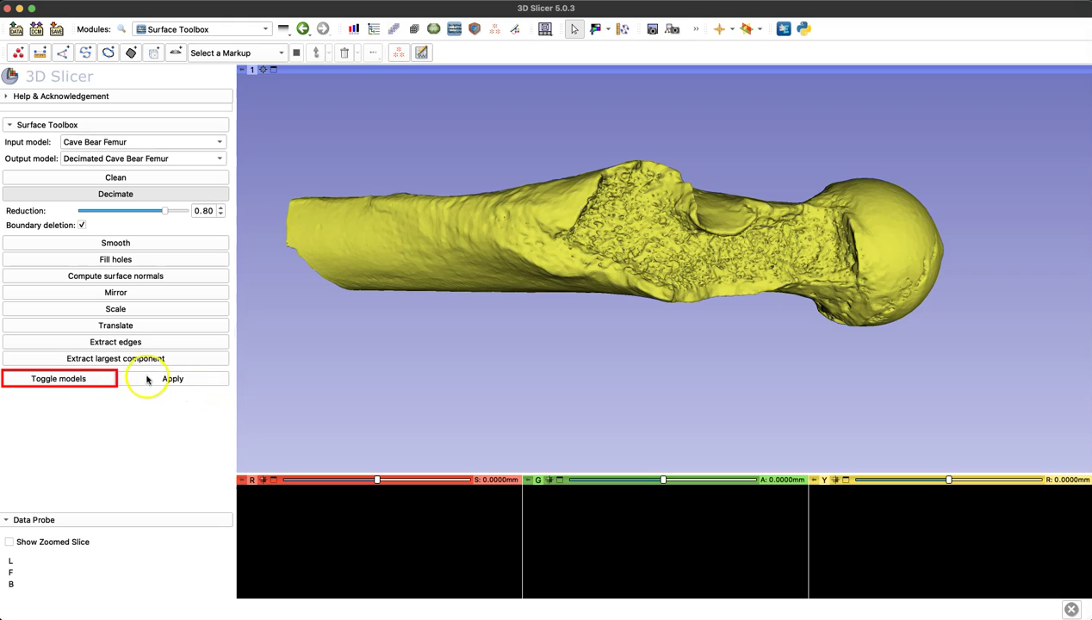
{"action": "left_click", "coordinate": [97, 384]}
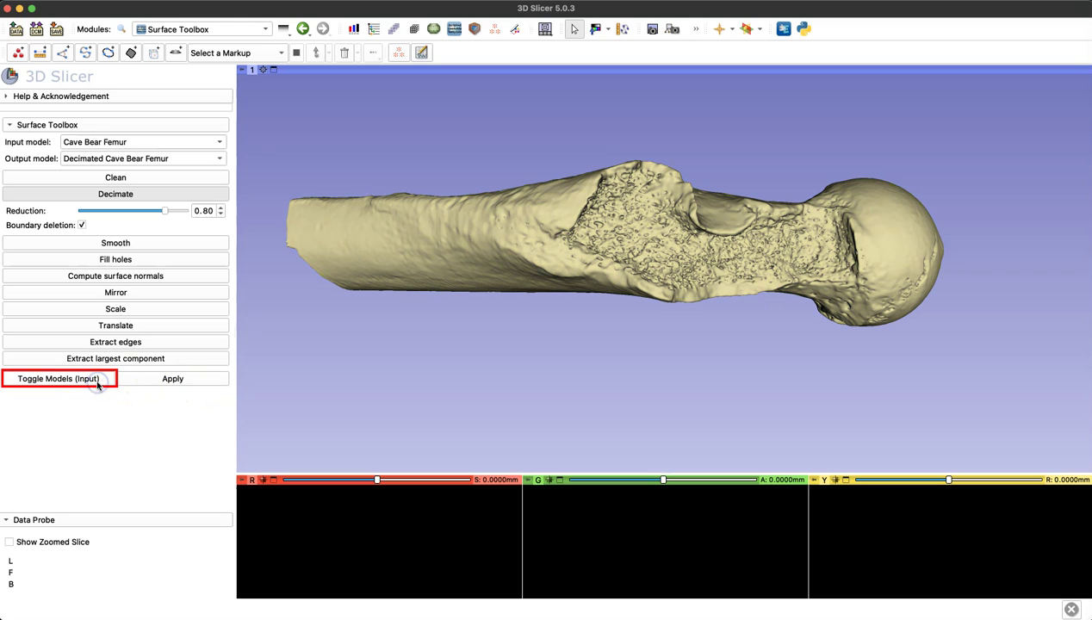
{"action": "left_click", "coordinate": [98, 385]}
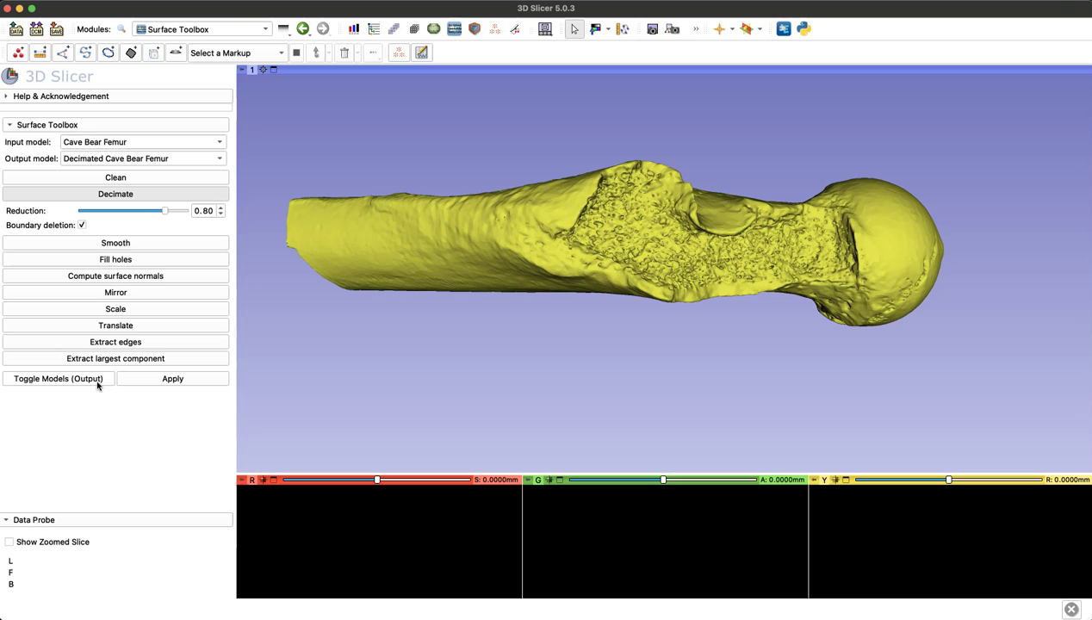
{"action": "left_click", "coordinate": [97, 384]}
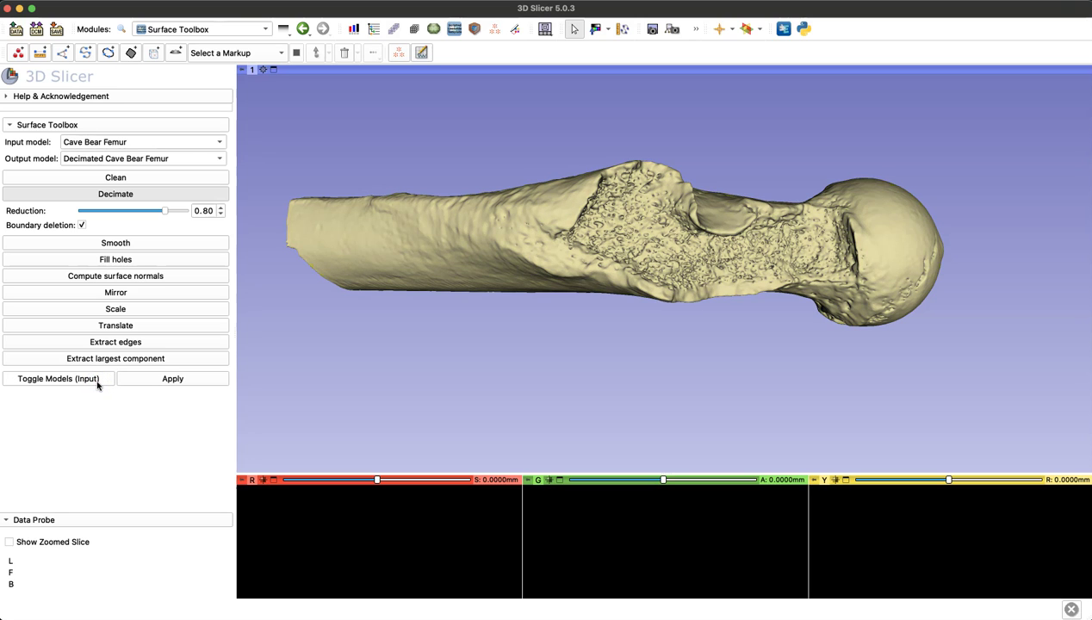
{"action": "left_click", "coordinate": [98, 385]}
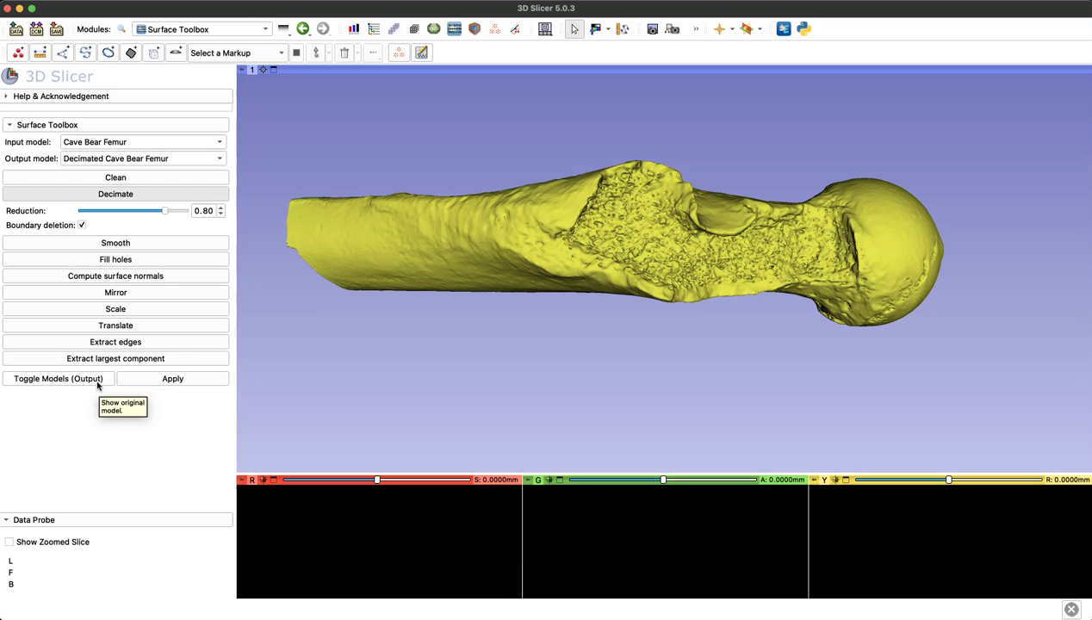
Step: In the Data module, show only Decimated Cave Bear Femur and rotate it to a horizontal side view
{"action": "left_click", "coordinate": [369, 30]}
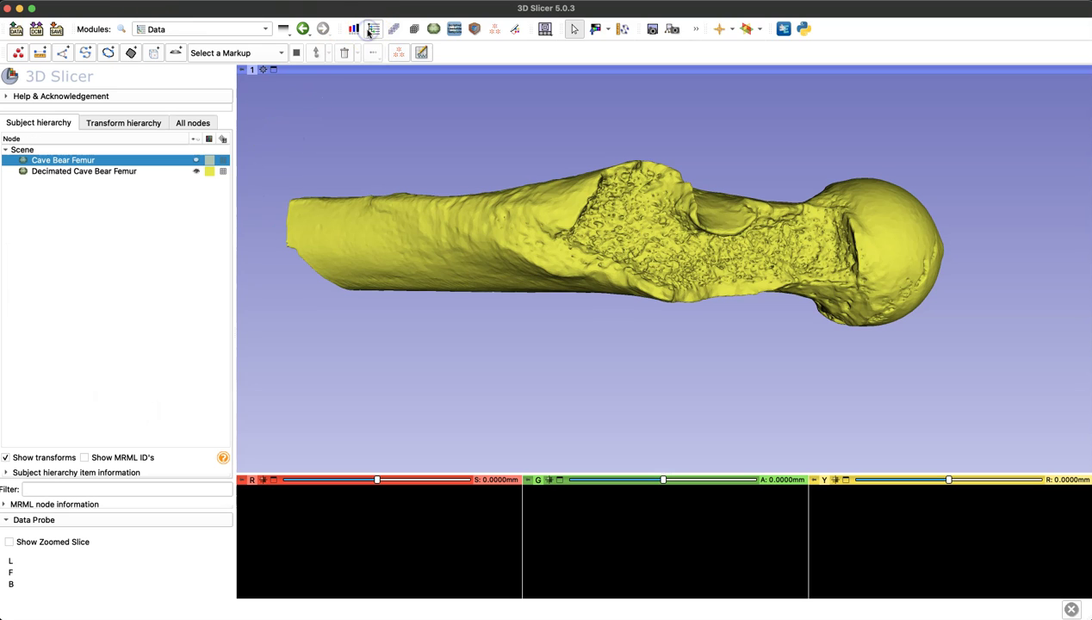
{"action": "left_click", "coordinate": [196, 170]}
{"action": "left_click", "coordinate": [196, 162]}
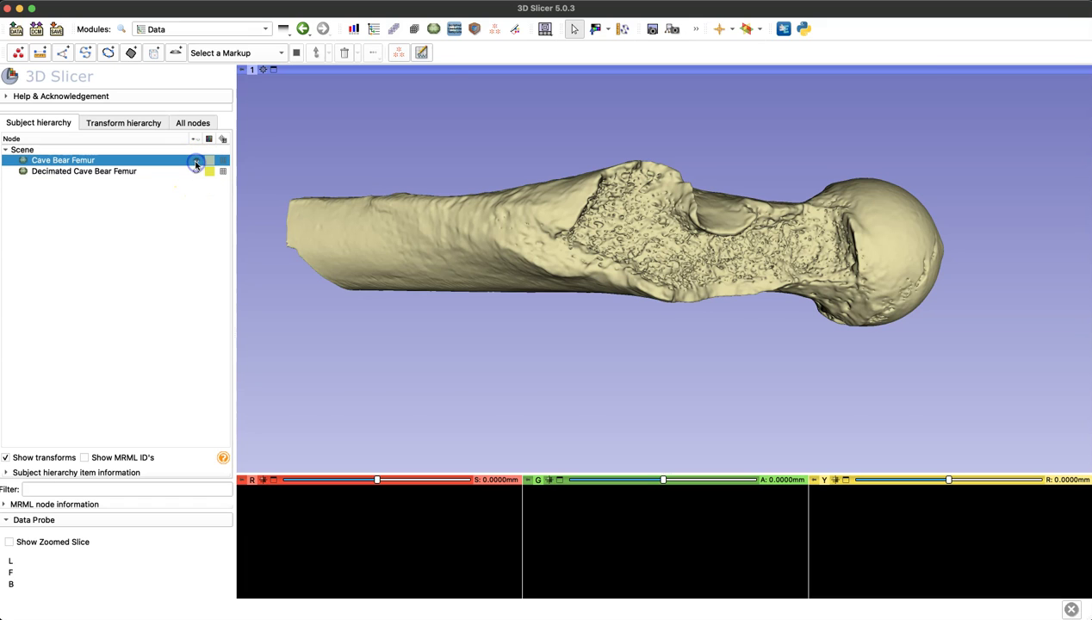
{"action": "left_click", "coordinate": [196, 161]}
{"action": "left_click", "coordinate": [197, 171]}
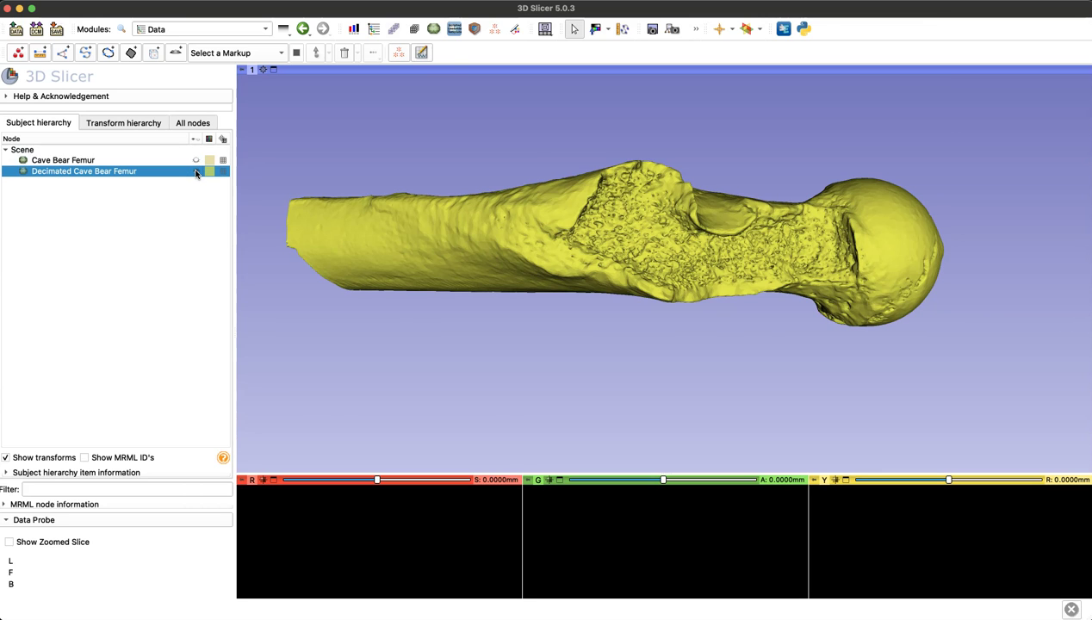
{"action": "left_click_drag", "start_coordinate": [384, 250], "coordinate": [22, 119]}
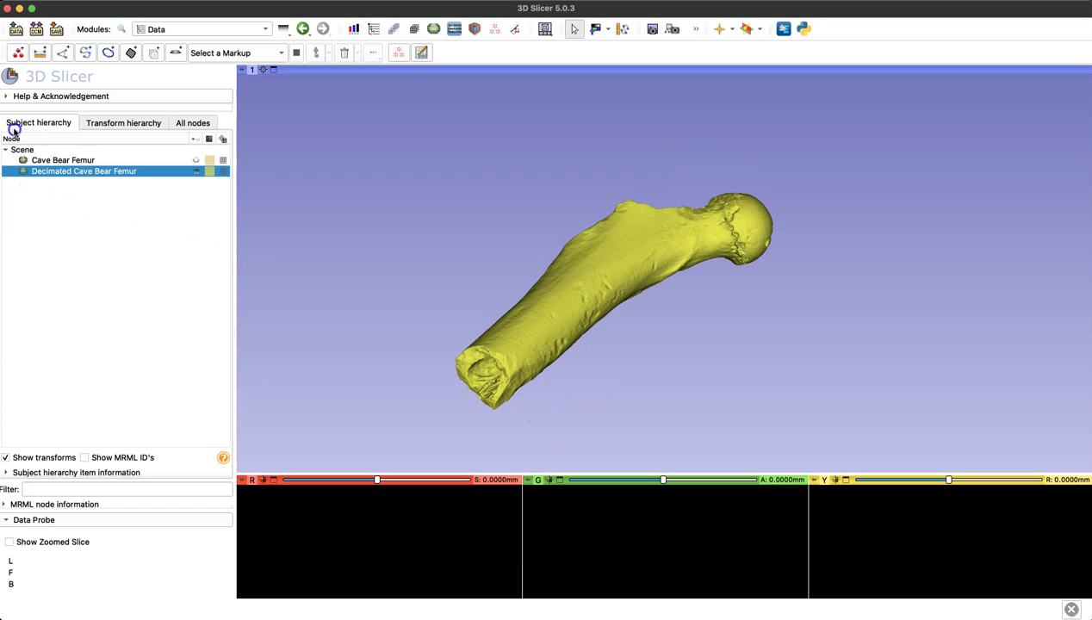
{"action": "left_click_drag", "start_coordinate": [392, 396], "coordinate": [544, 349]}
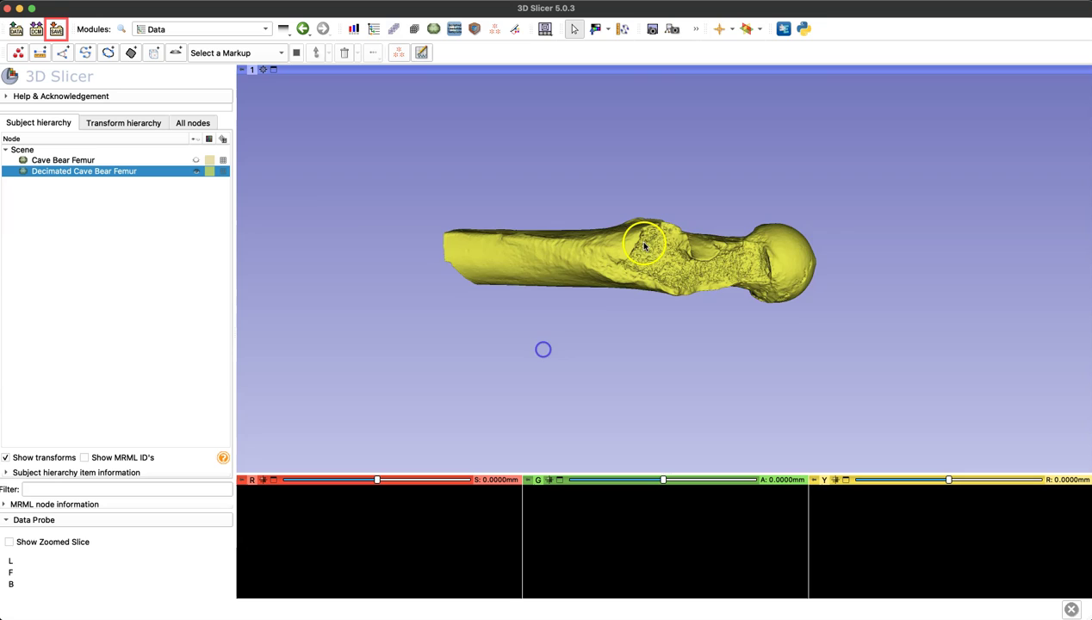
{"action": "right_click_drag", "start_coordinate": [543, 348], "coordinate": [633, 345]}
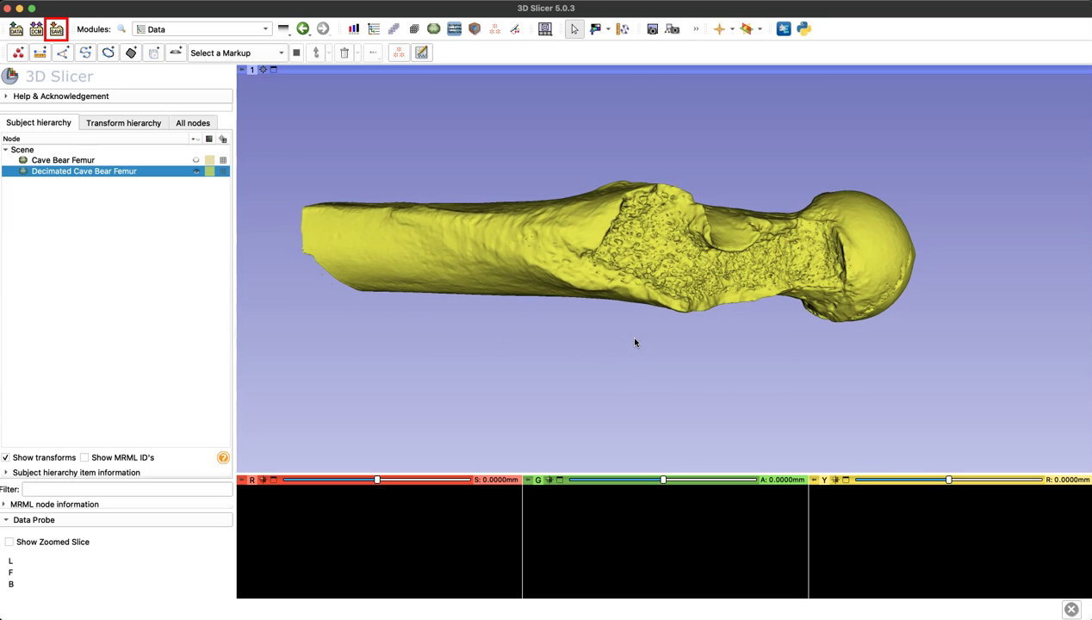
Step: Save Decimated Cave Bear Femur as an STL (.stl) file to the Desktop, excluding the .mrml scene
{"action": "left_click", "coordinate": [57, 30]}
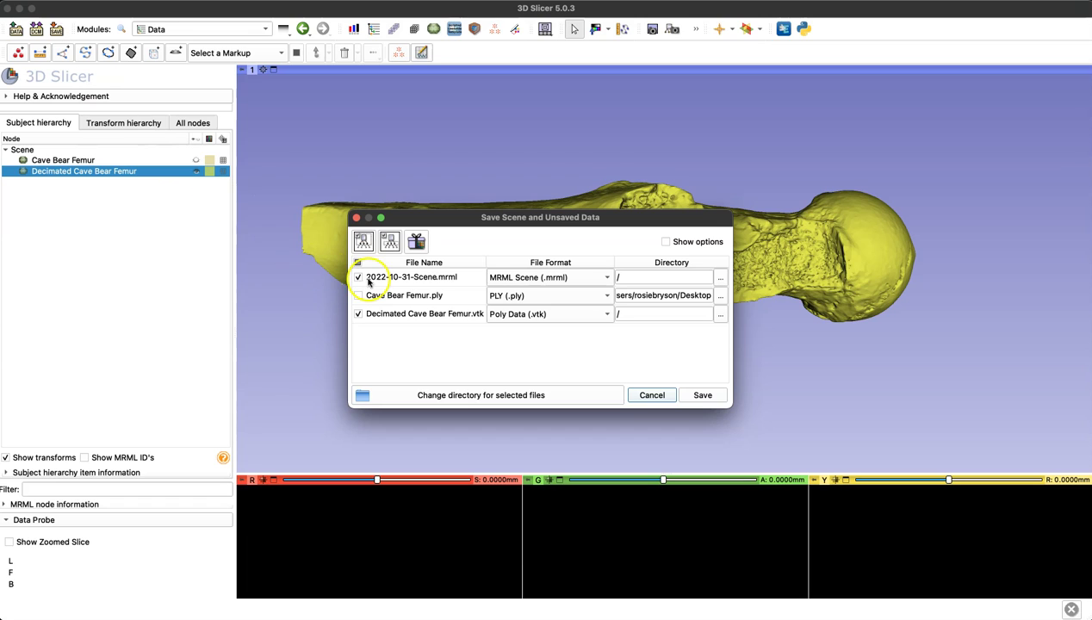
{"action": "left_click", "coordinate": [358, 277]}
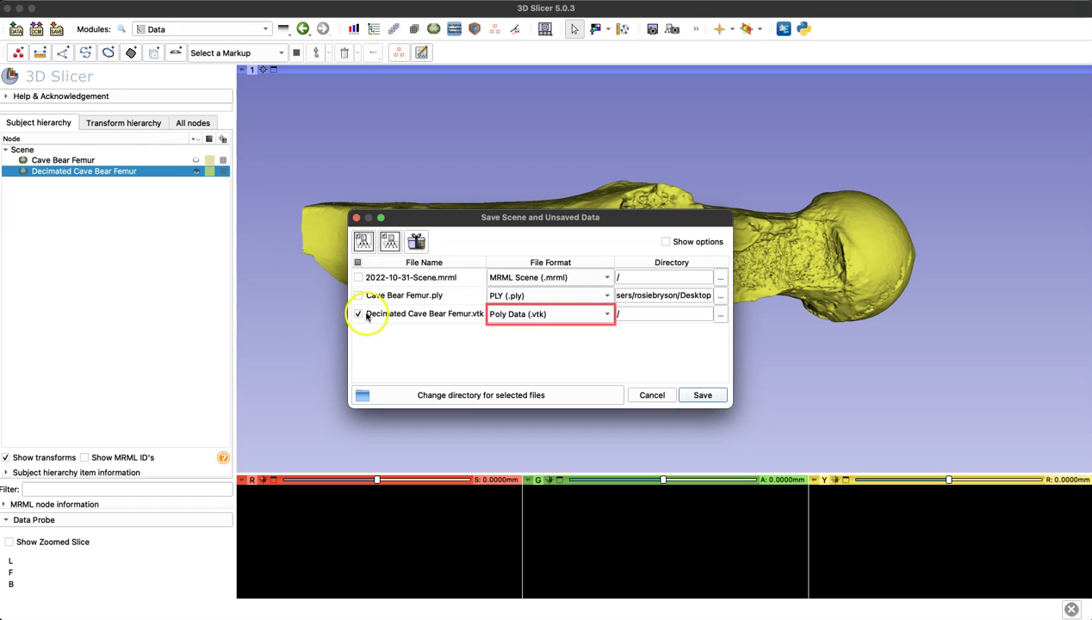
{"action": "left_click", "coordinate": [575, 321]}
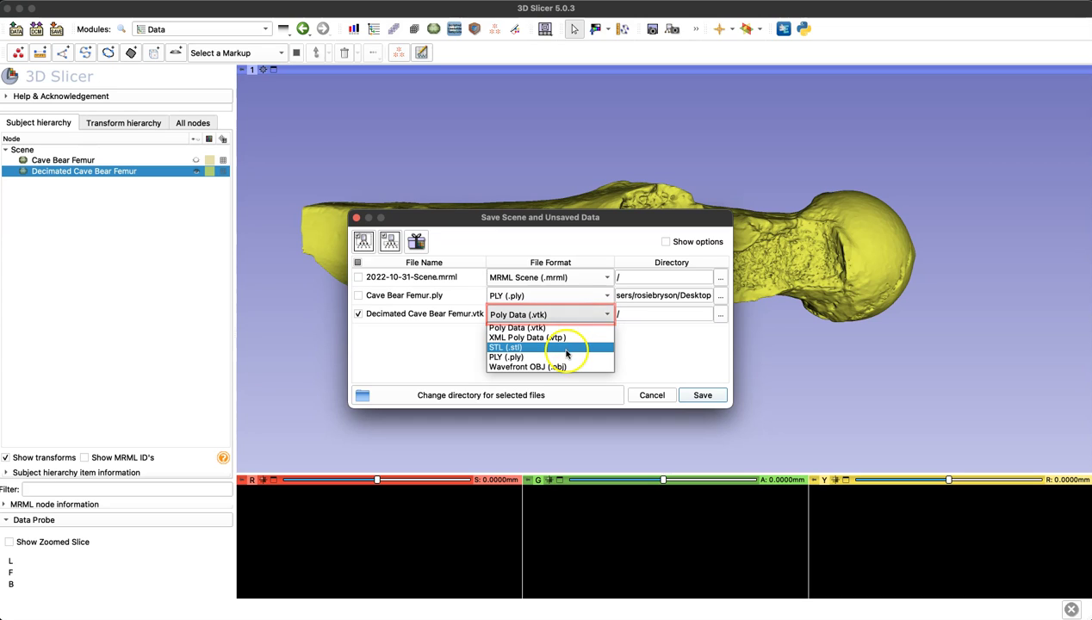
{"action": "left_click", "coordinate": [565, 348]}
{"action": "left_click", "coordinate": [717, 316]}
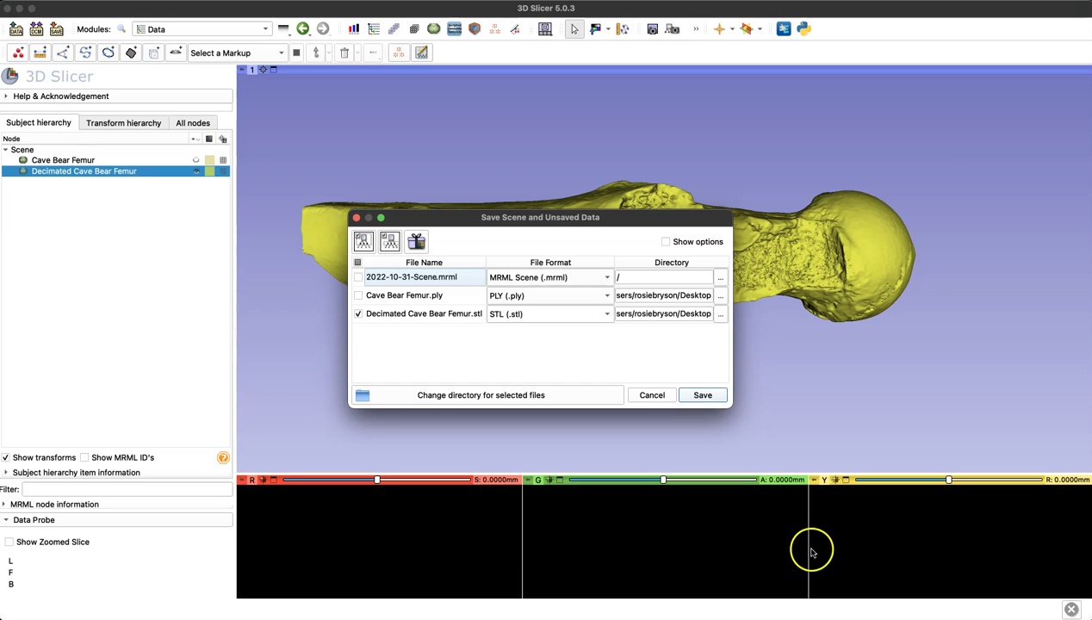
{"action": "left_click", "coordinate": [716, 394]}
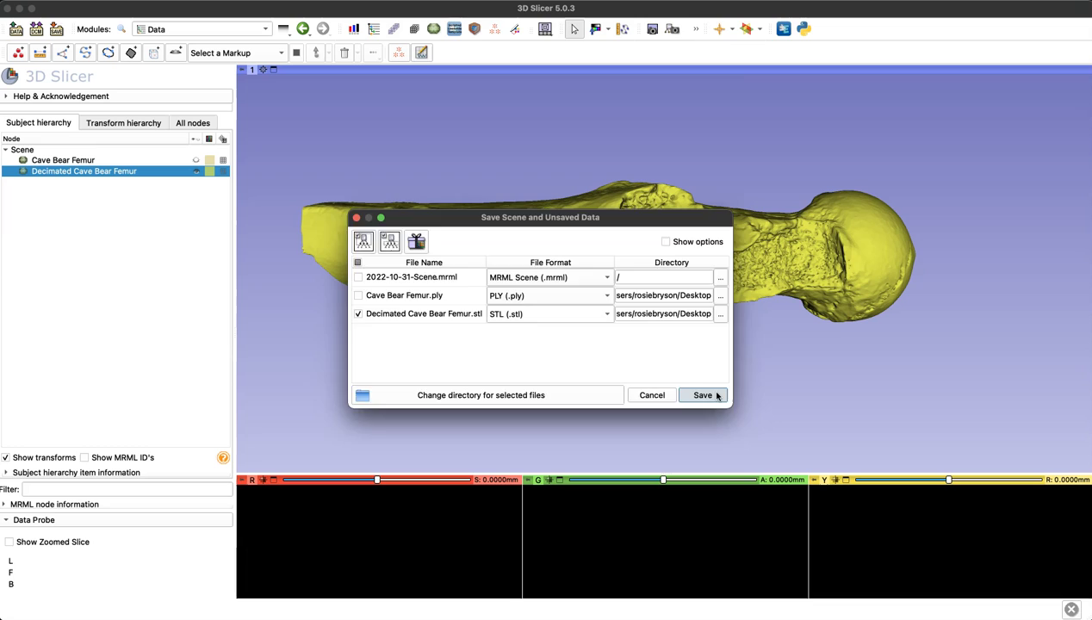
{"action": "left_click", "coordinate": [704, 395]}
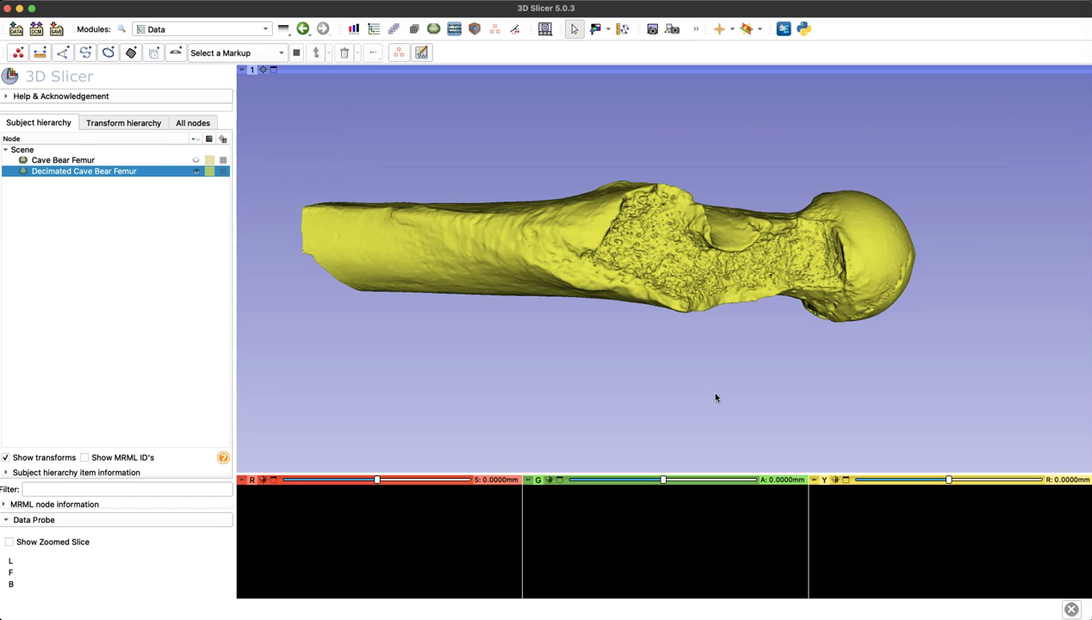
Step: Return to Surface Toolbox and set the decimation reduction to 0.90
{"action": "left_click_drag", "start_coordinate": [716, 397], "coordinate": [984, 343]}
{"action": "left_click", "coordinate": [283, 28]}
{"action": "left_click", "coordinate": [312, 59]}
{"action": "left_click_drag", "start_coordinate": [203, 212], "coordinate": [171, 209]}
{"action": "left_click", "coordinate": [170, 142]}
Step: Decimate Decimated Cave Bear Femur into a new model, 'Decimated Cave Bear Femur 2'
{"action": "left_click", "coordinate": [171, 162]}
{"action": "left_click", "coordinate": [170, 159]}
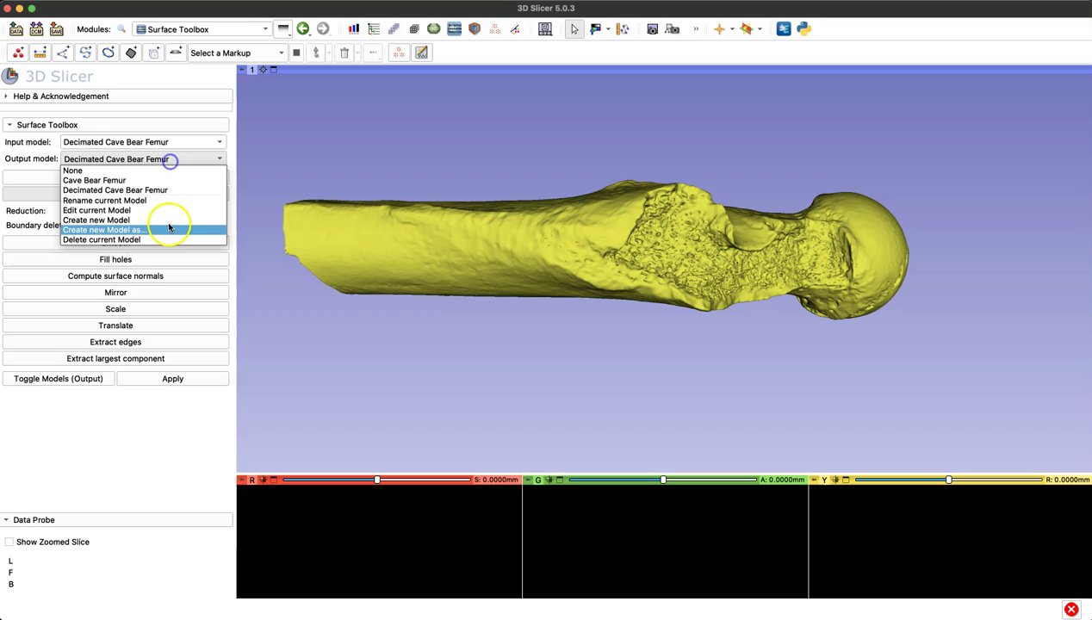
{"action": "left_click", "coordinate": [170, 230]}
{"action": "type", "text": "Decimated Cave Bear Femur 2"}
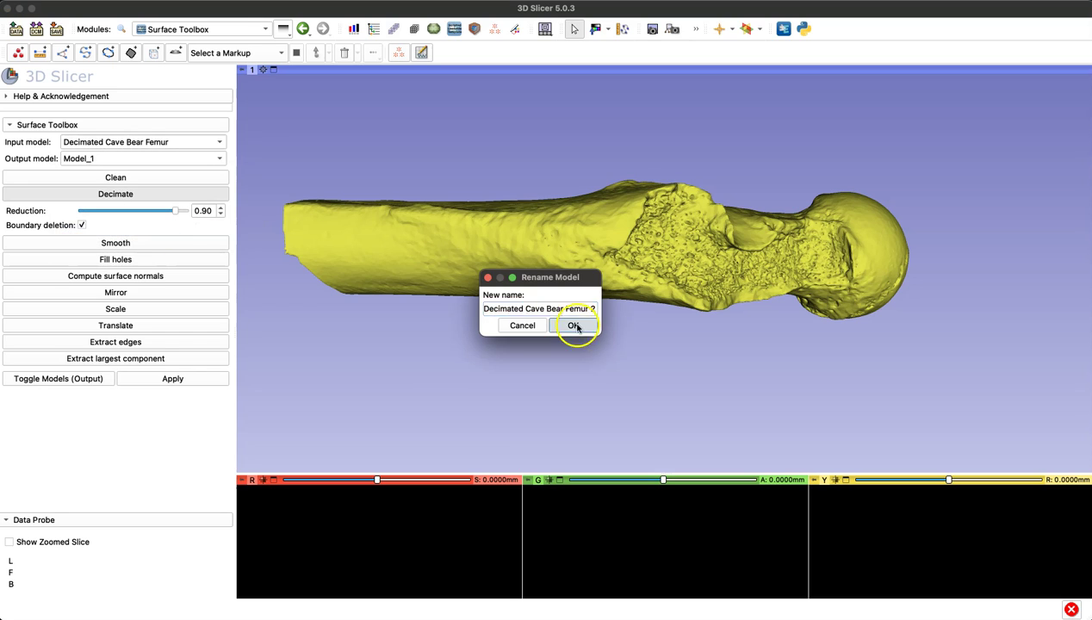
{"action": "left_click", "coordinate": [572, 325]}
{"action": "left_click", "coordinate": [198, 381]}
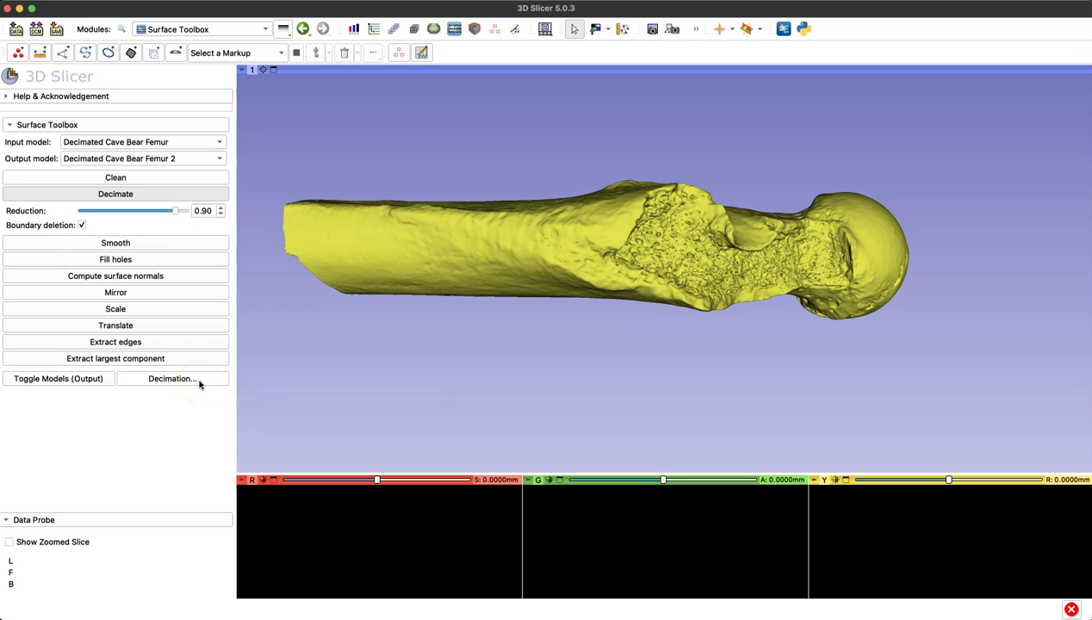
{"action": "left_click", "coordinate": [201, 382]}
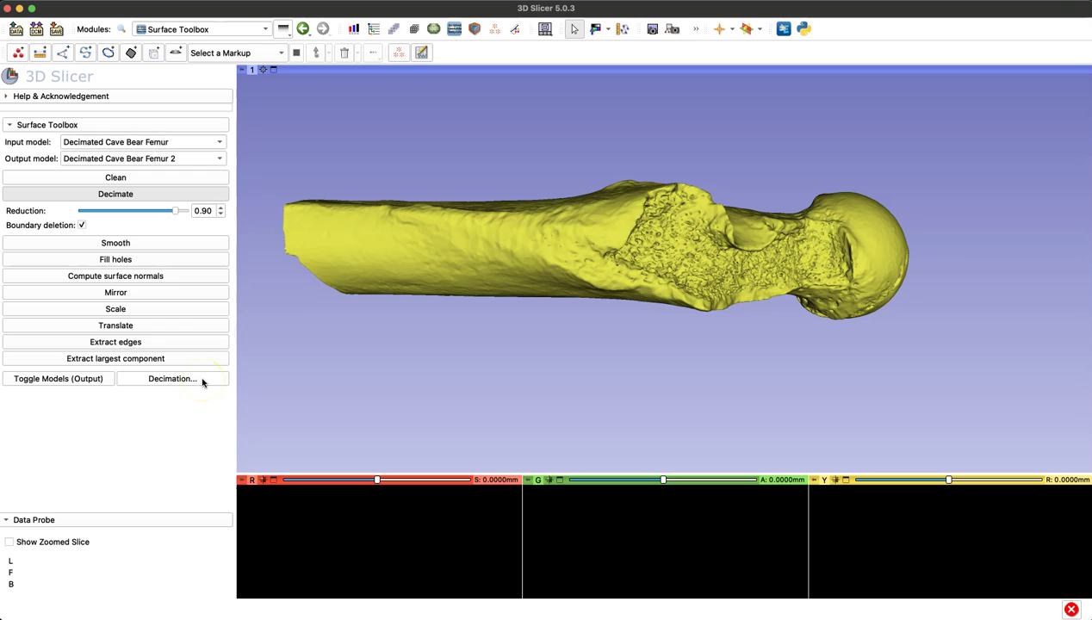